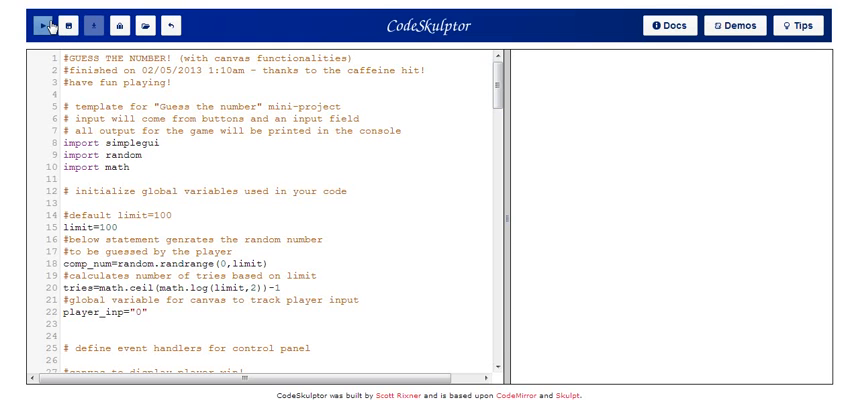
- Run the Guess the Number program and move the game window beside the editor
left_click(46, 25)
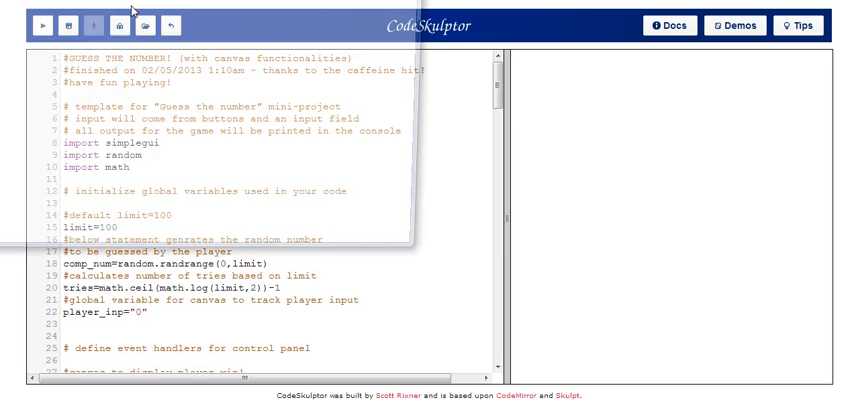
left_click_drag(185, 12, 372, 35)
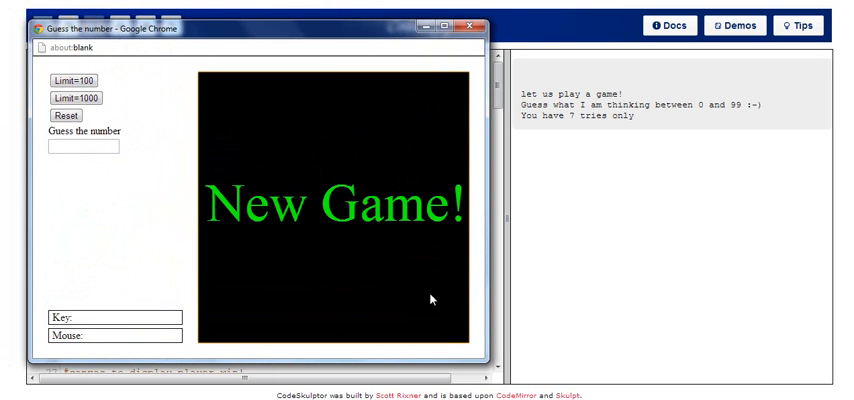
- Enter guesses 50, 75 and 87, narrowing the range by the higher/lower hints
left_click(75, 146)
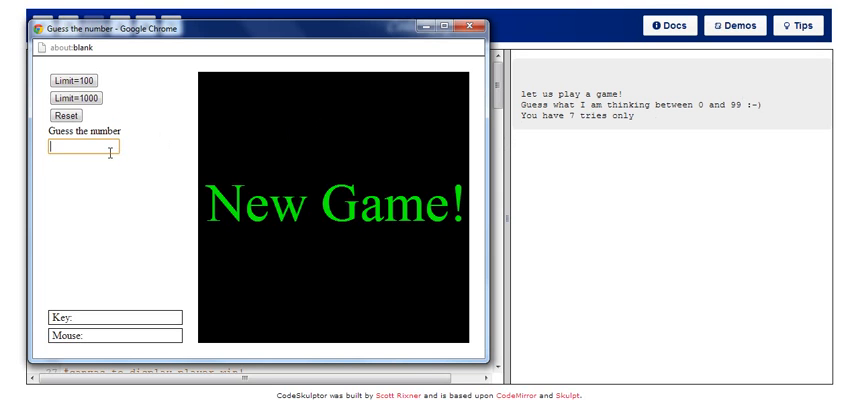
type("50")
key("Return")
double_click(55, 146)
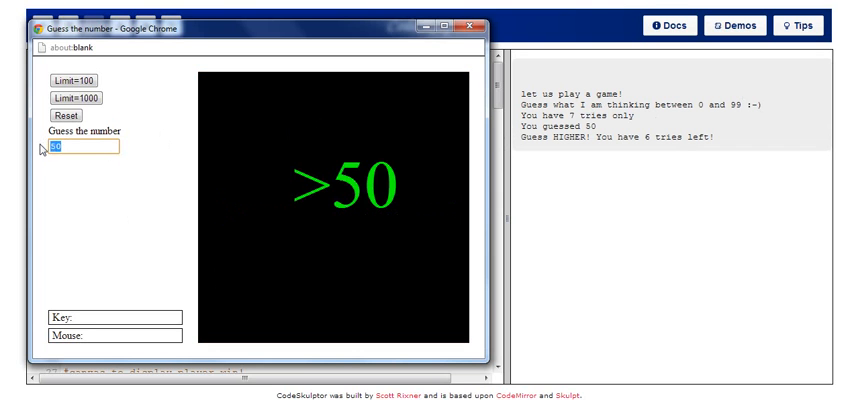
type("75")
key("Return")
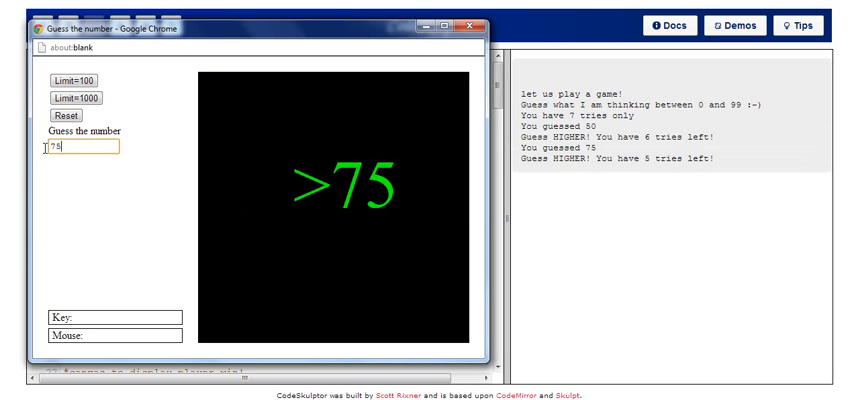
double_click(55, 146)
type("87")
key("Return")
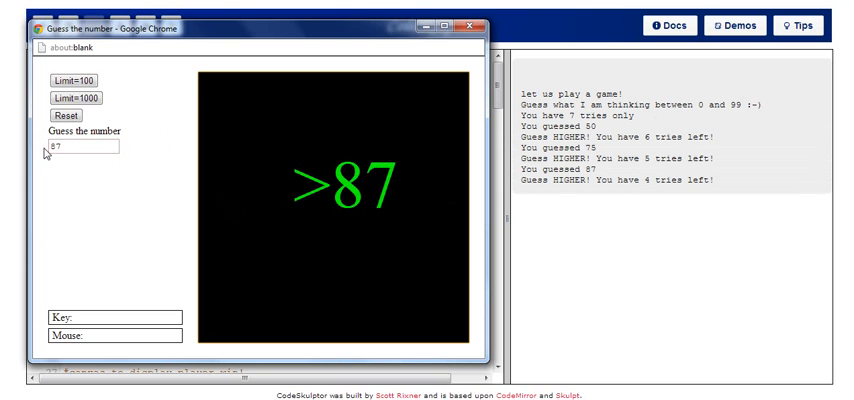
- Enter guesses 93, 90 and the winning 89 to get the Congrats screen
double_click(55, 146)
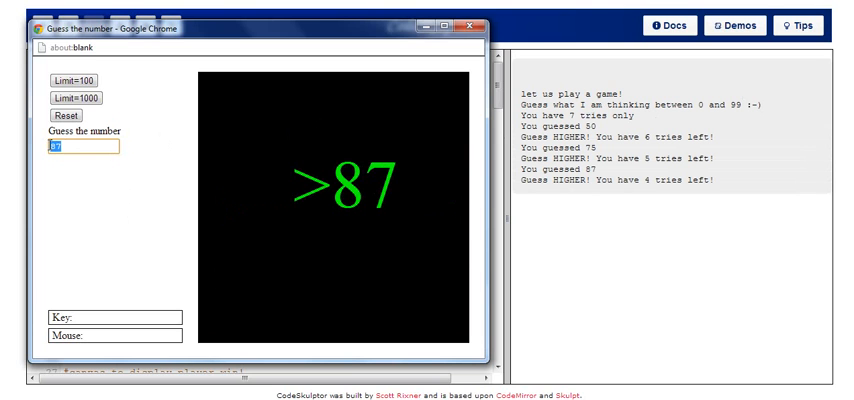
type("9")
type("3")
key("Return")
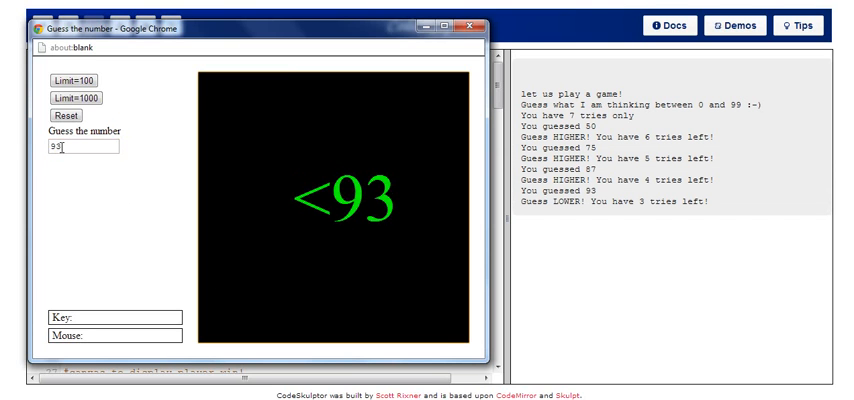
double_click(55, 146)
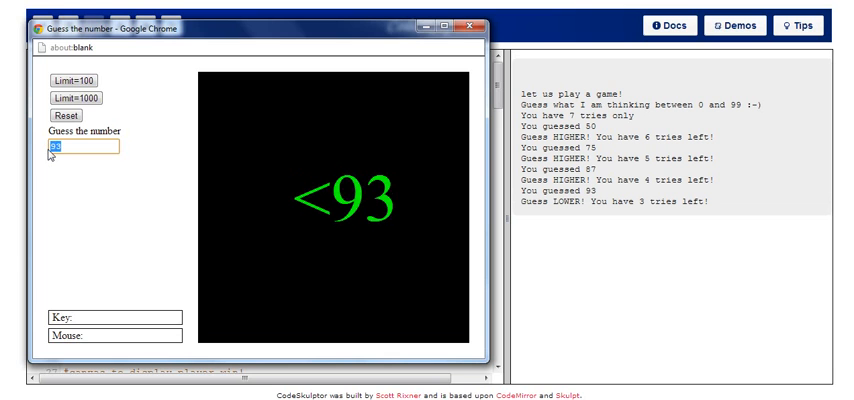
type("90")
key("Return")
double_click(55, 146)
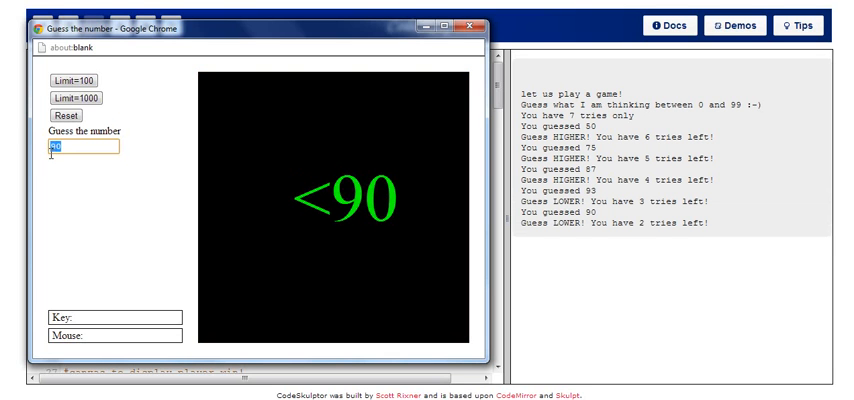
type("89")
key("Return")
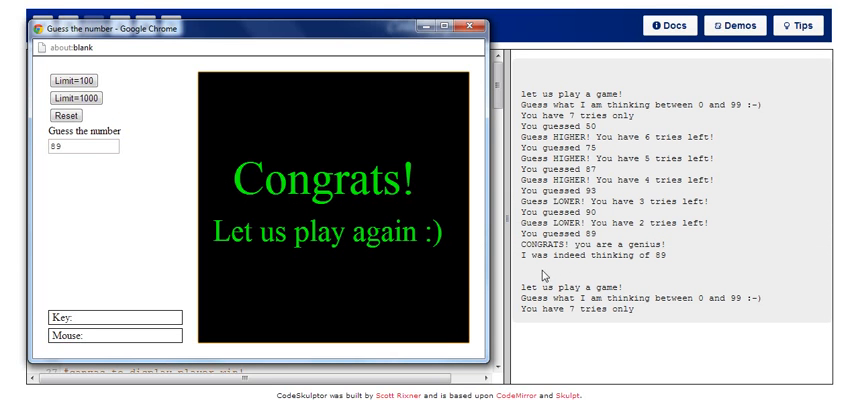
- Resubmit 89 repeatedly until the tries run out and the game is lost (number was 50)
left_click(94, 146)
key("Return")
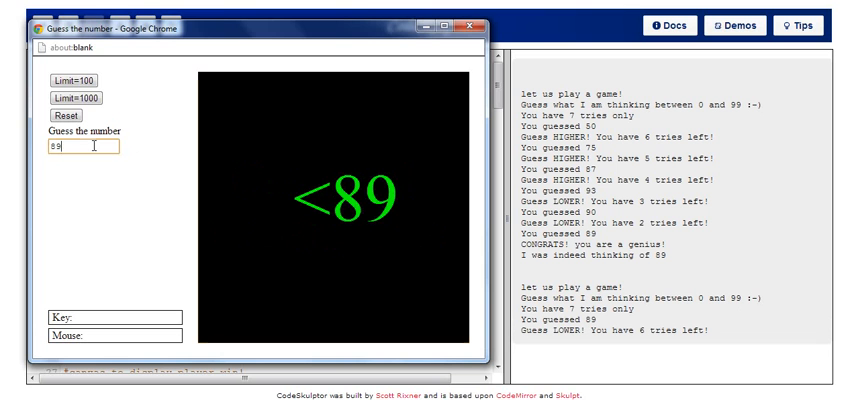
key("Return")
key("Return")
key("Return")
key("Return")
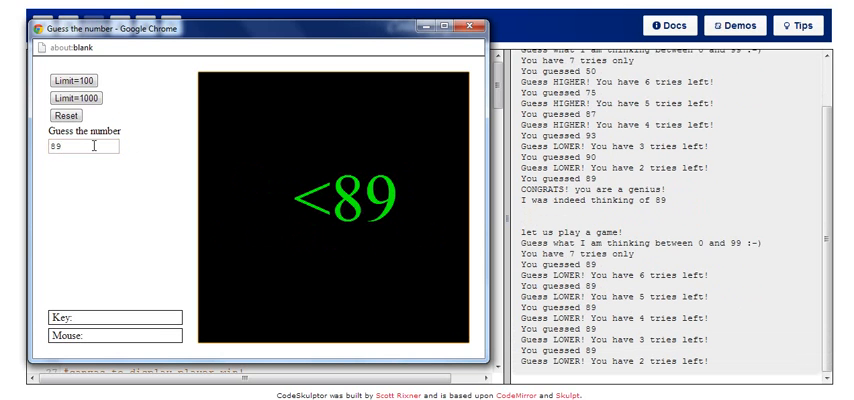
key("Return")
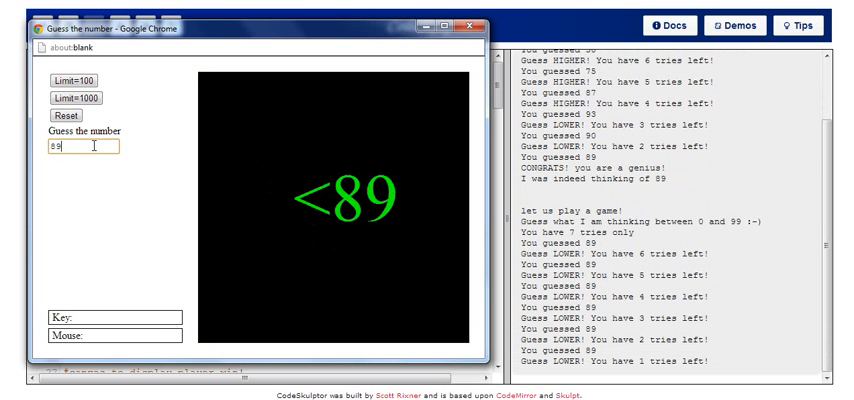
key("Return")
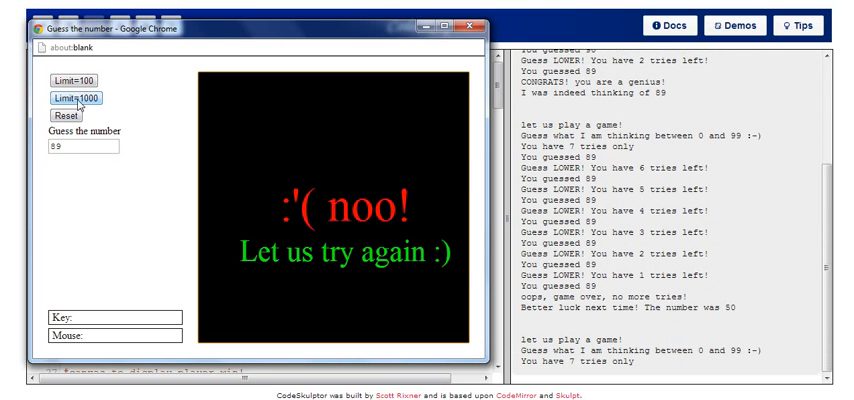
- Start a 0–999 game with Limit=1000 and guess 89, getting a HIGHER hint
left_click(77, 98)
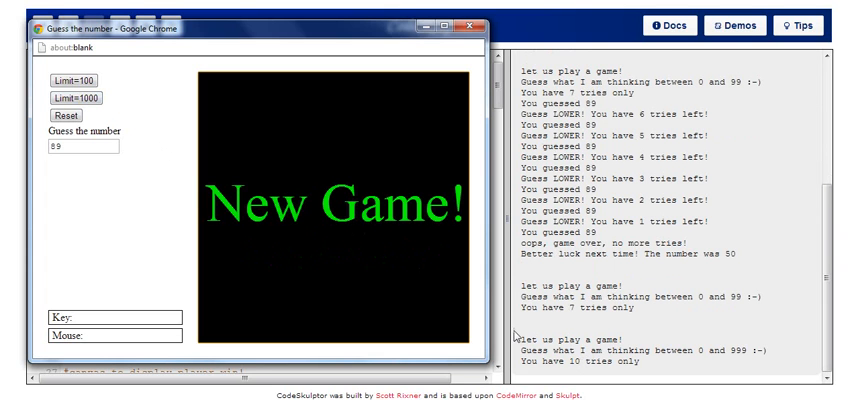
left_click(91, 145)
double_click(91, 145)
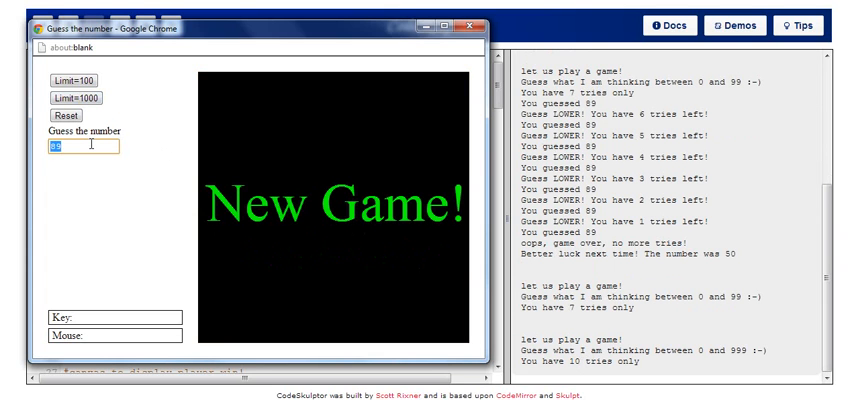
key("Return")
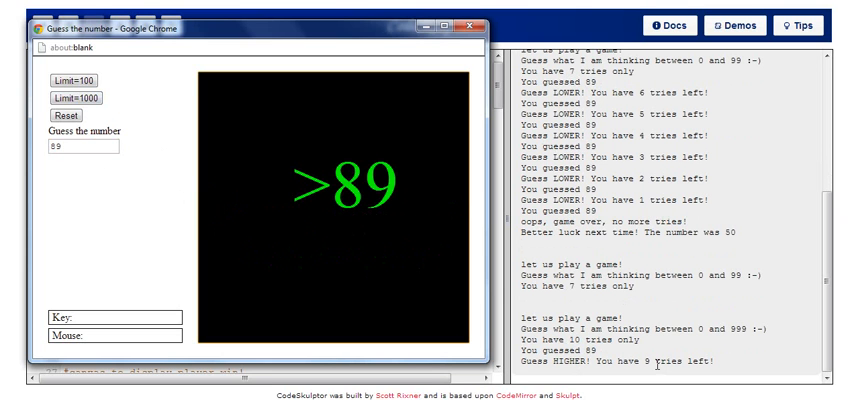
- Close the game window and highlight the line-20 tries formula ceil(log2(limit))-1 in the source
left_click(480, 26)
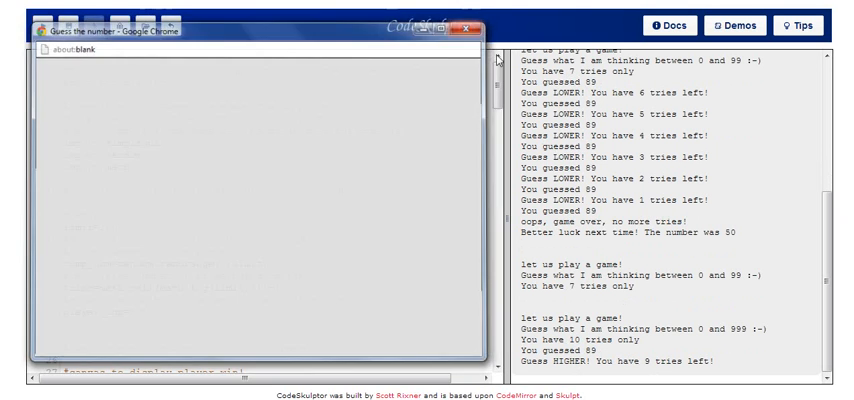
left_click_drag(498, 85, 498, 345)
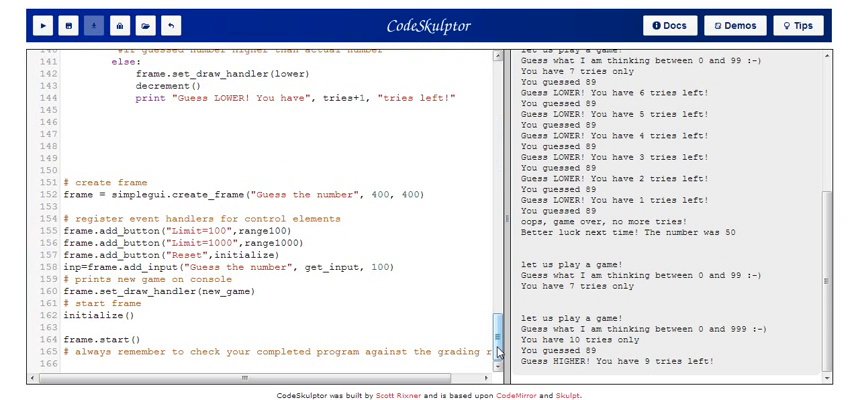
left_click_drag(498, 348, 500, 72)
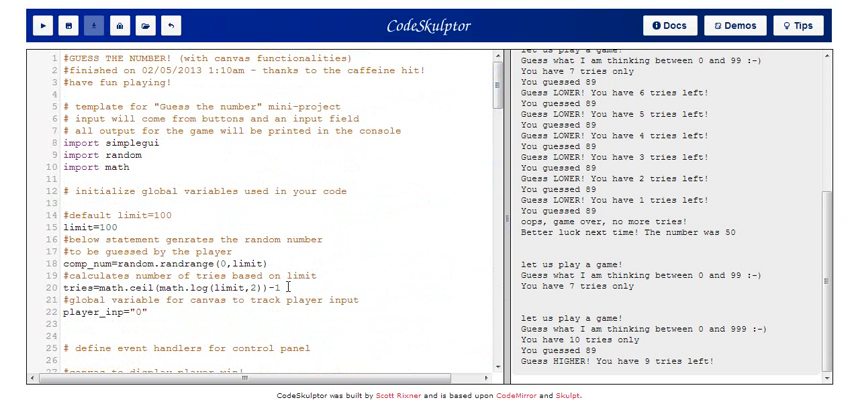
left_click_drag(289, 287, 64, 287)
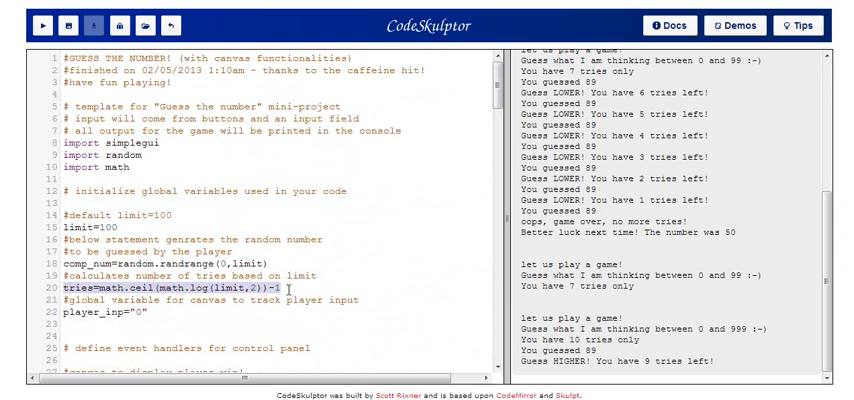
left_click(289, 289)
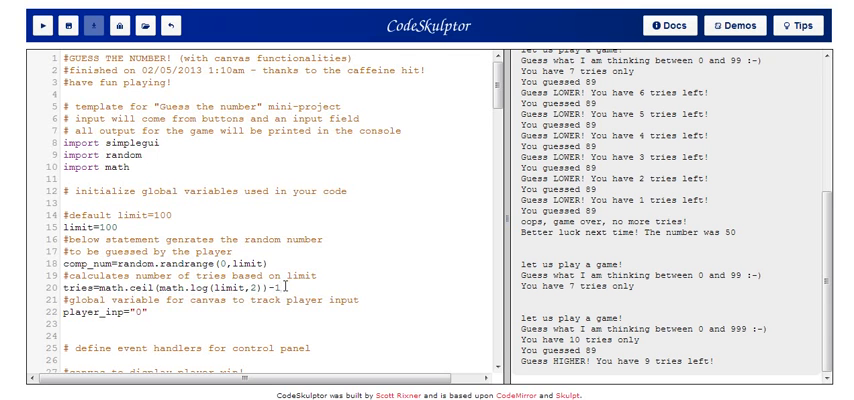
scroll(286, 285, "down", 3)
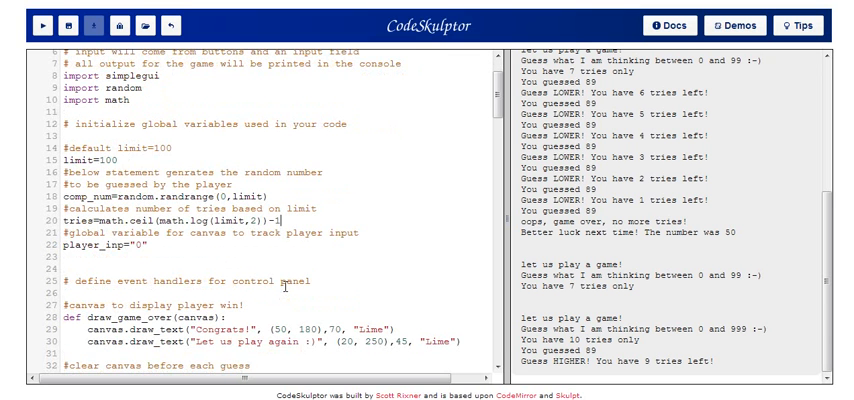
scroll(286, 286, "down", 3)
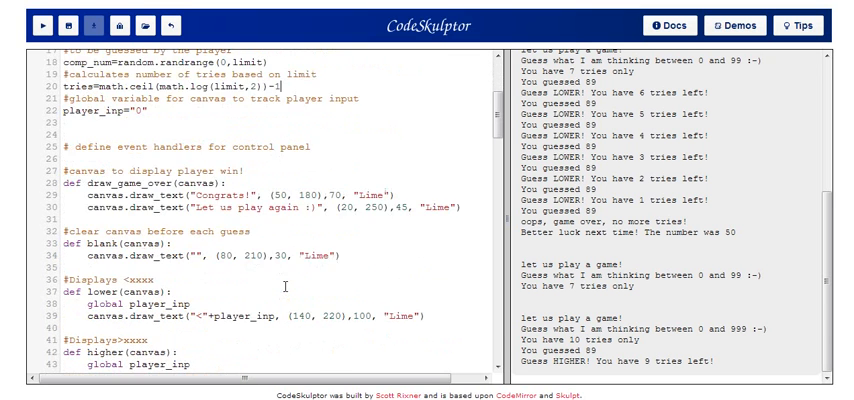
left_click_drag(498, 128, 498, 140)
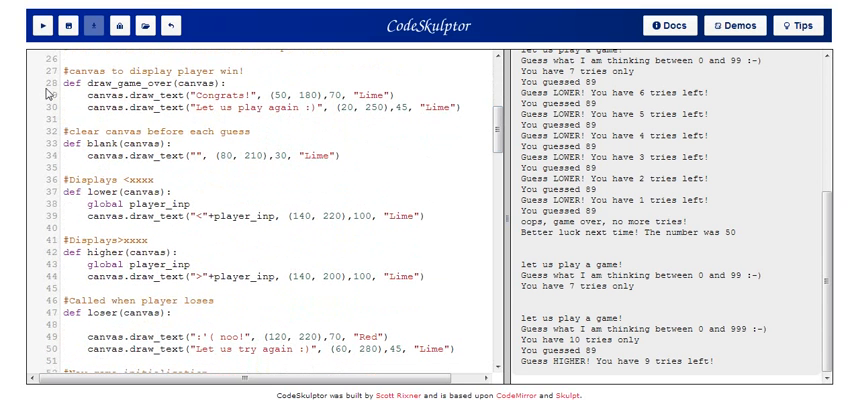
mouse_move(64, 83)
left_mouse_down()
mouse_move(288, 302)
mouse_move(459, 353)
left_mouse_up()
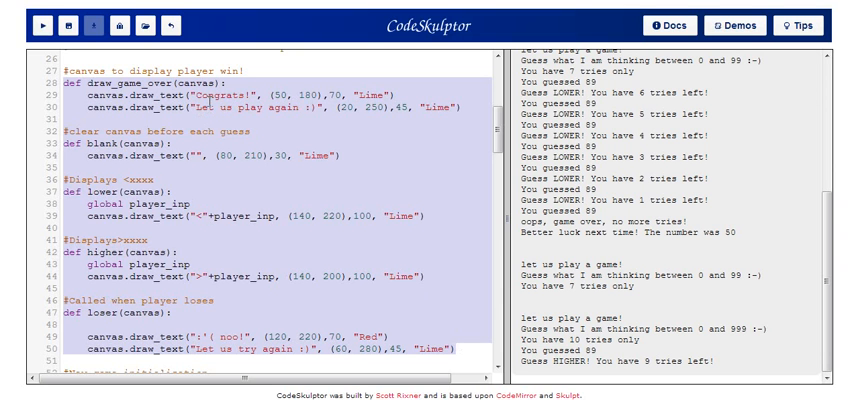
left_click(220, 107)
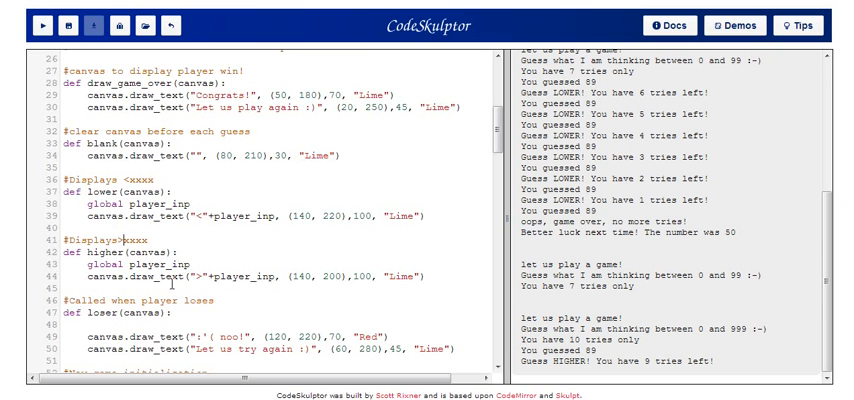
scroll(172, 284, "down", 3)
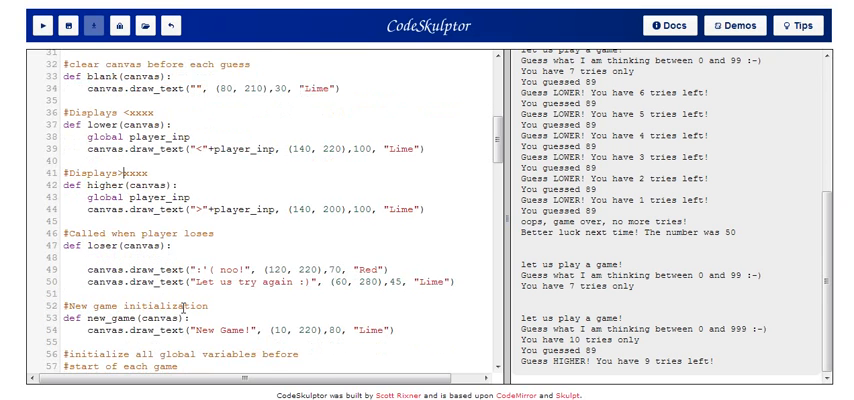
scroll(184, 308, "down", 3)
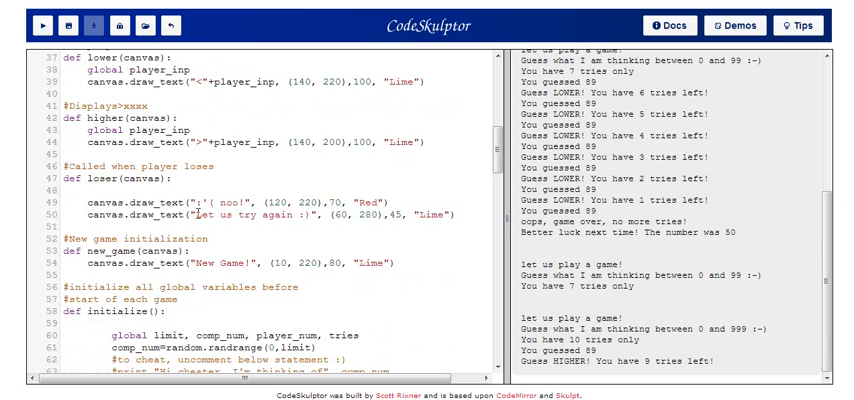
scroll(197, 213, "down", 3)
scroll(160, 215, "down", 3)
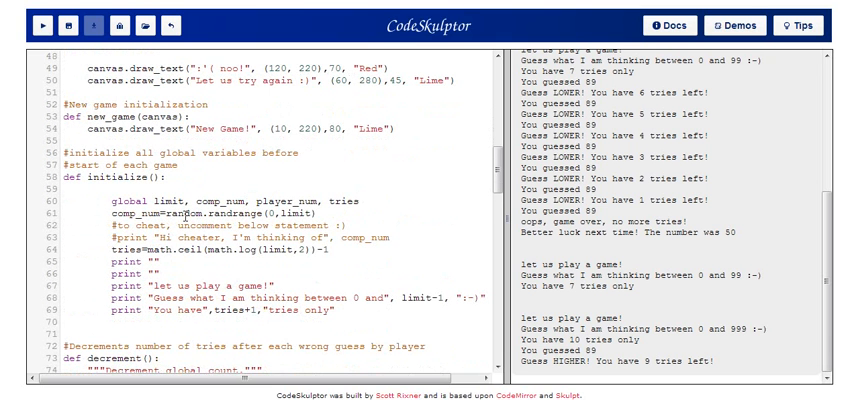